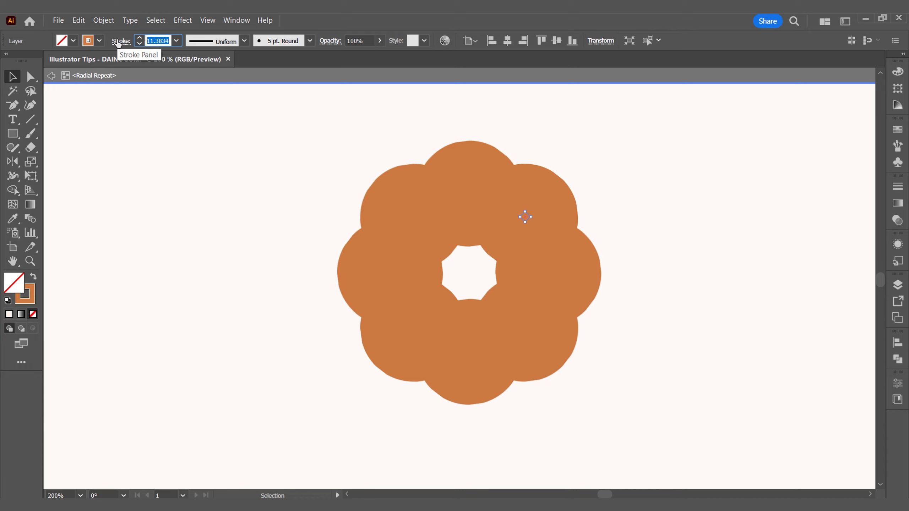
Set the stroke weight of the dots in the radial repeat to 0.5 pt and leave isolation mode.
text(.5)
key(Return)
click(352, 185)
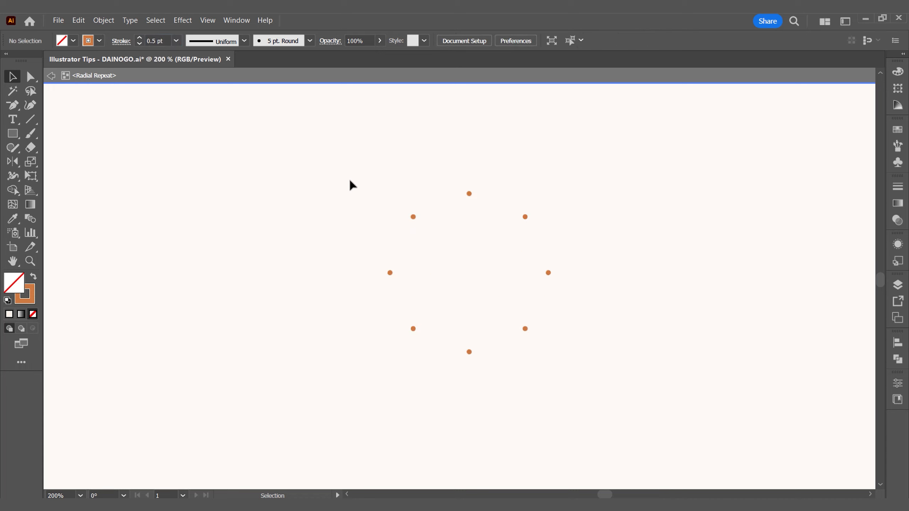
double_click(471, 199)
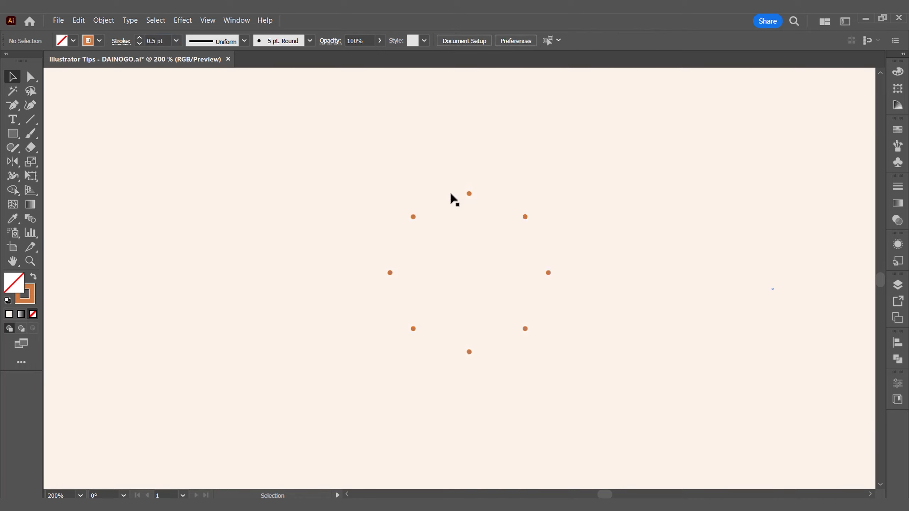
Set the radial repeat of dots to 30 instances.
click(469, 194)
click(86, 41)
text(30)
key(Return)
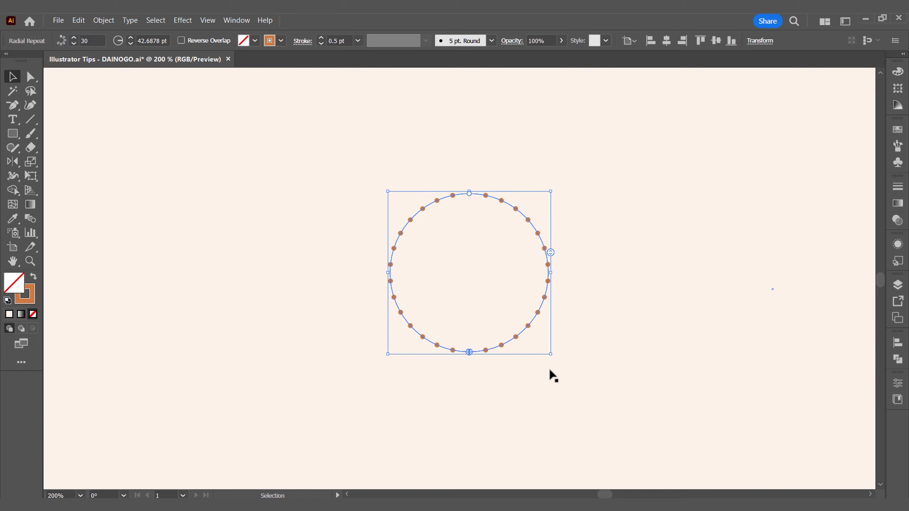
Make a smaller concentric copy of the dot ring inside the original and set its dots' stroke to 0.35 pt.
drag(551, 354, 499, 348)
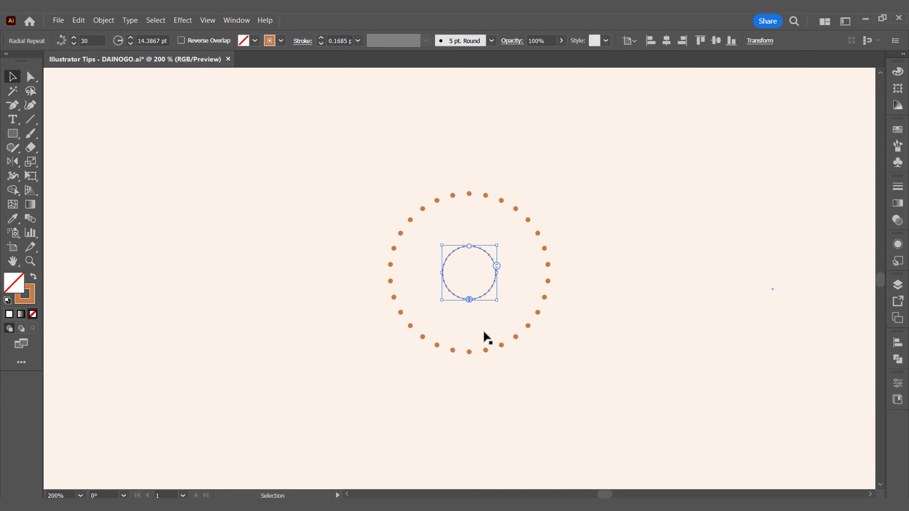
scroll(472, 262, up, 2)
click(481, 233)
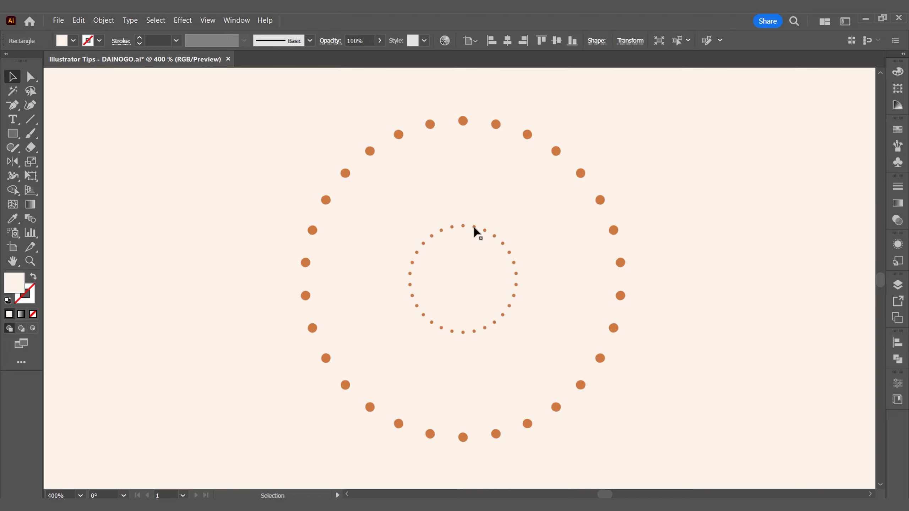
double_click(474, 228)
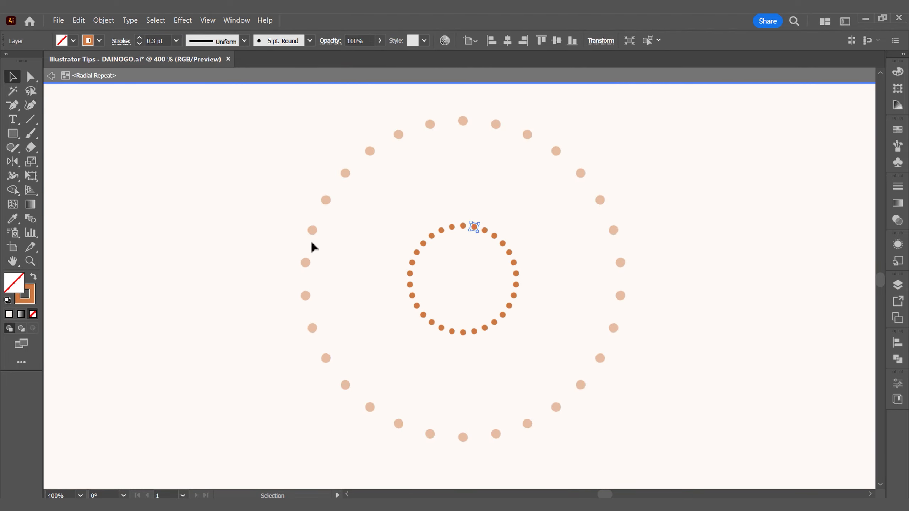
double_click(337, 298)
scroll(358, 280, down, 2)
Select both dot rings and expand them with Object and Fill enabled.
click(383, 251)
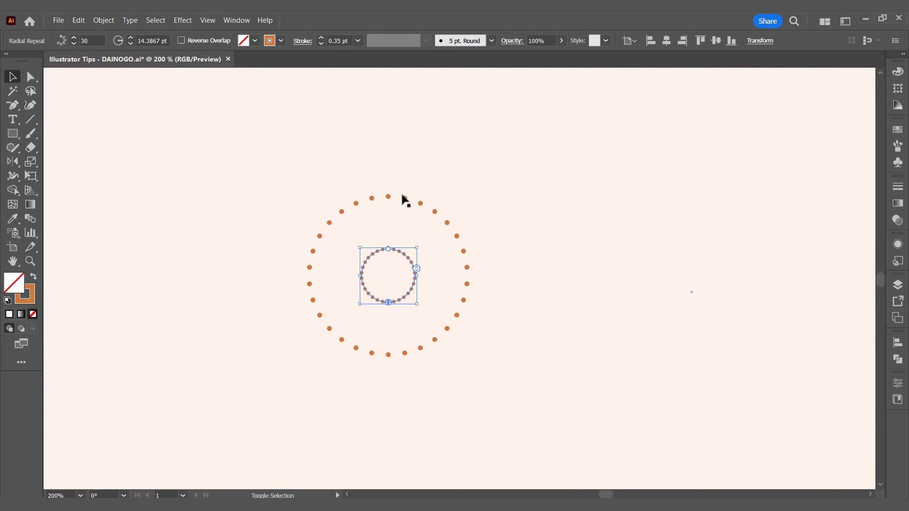
shift+click(404, 198)
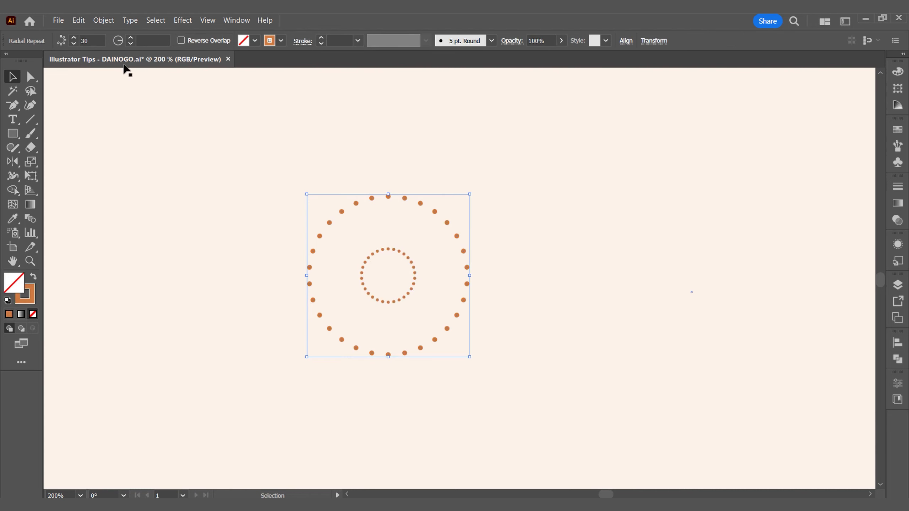
click(99, 24)
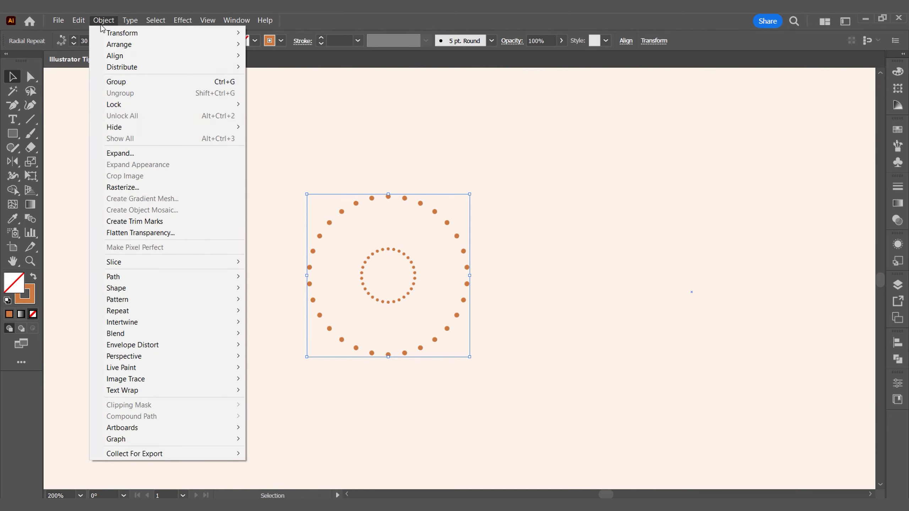
click(135, 157)
click(182, 325)
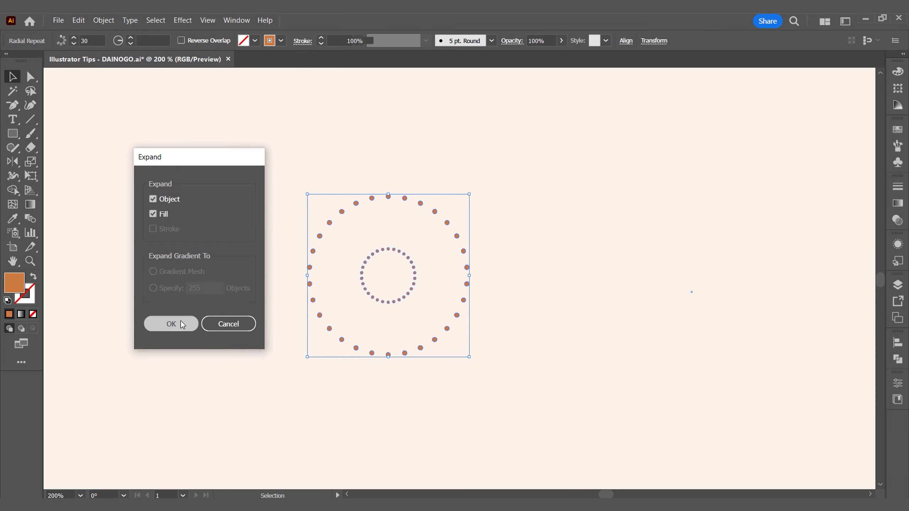
Set the blend options to Specified Steps spacing with 100 steps.
click(111, 22)
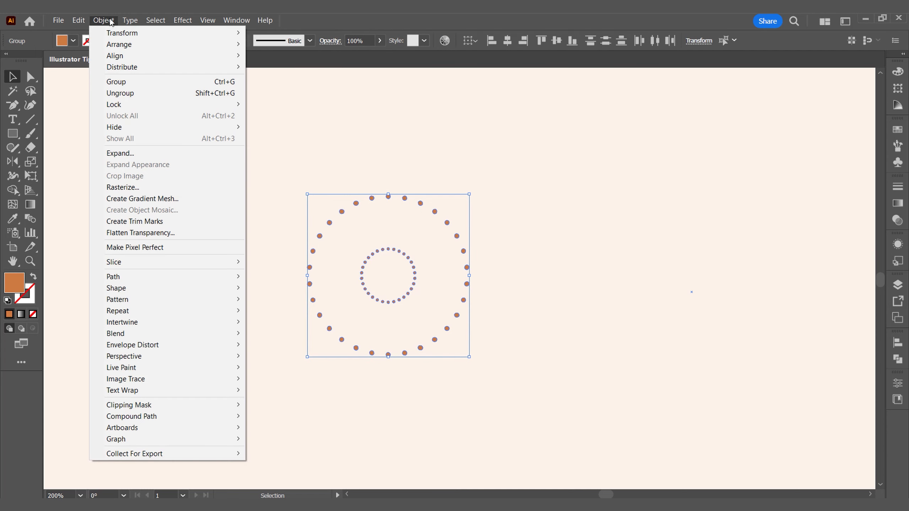
mouse_move(162, 335)
click(297, 360)
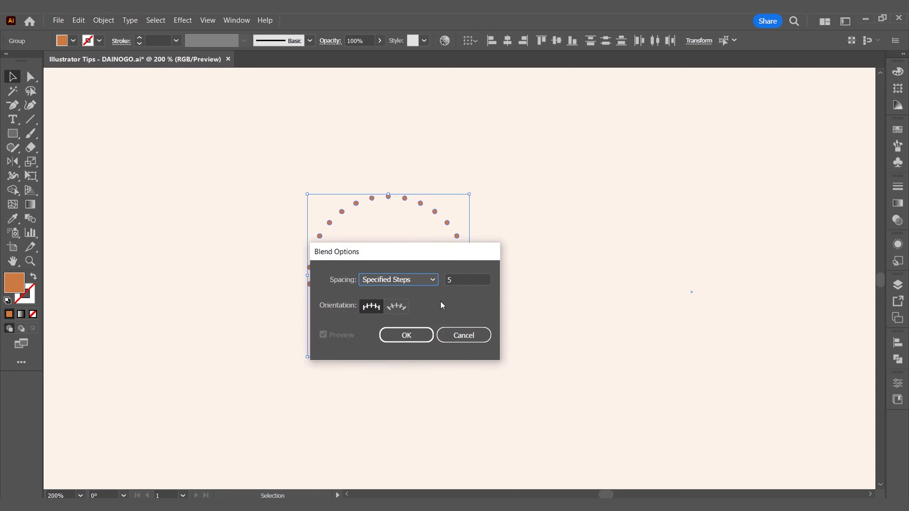
drag(412, 253, 616, 221)
double_click(663, 248)
text(100)
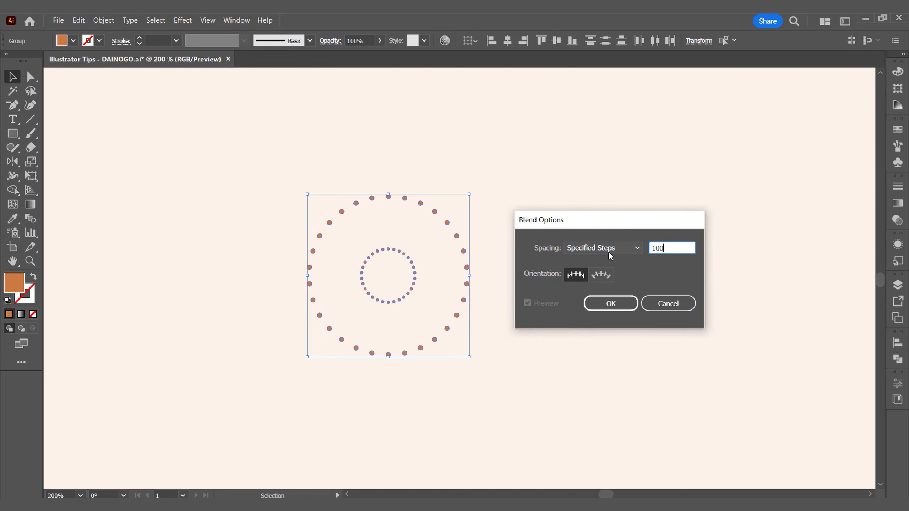
click(621, 305)
Blend the inner and outer dot rings into sunburst rays and deselect the result.
click(103, 20)
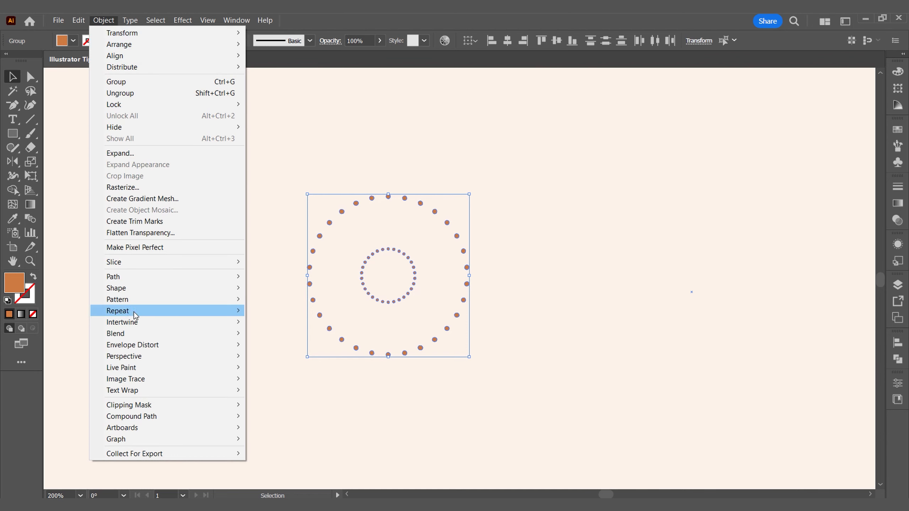
mouse_move(136, 333)
click(283, 331)
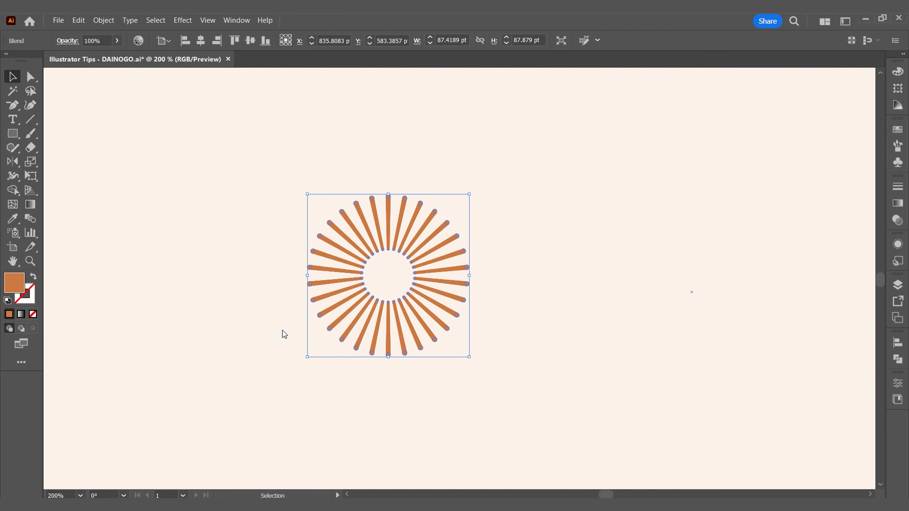
click(283, 331)
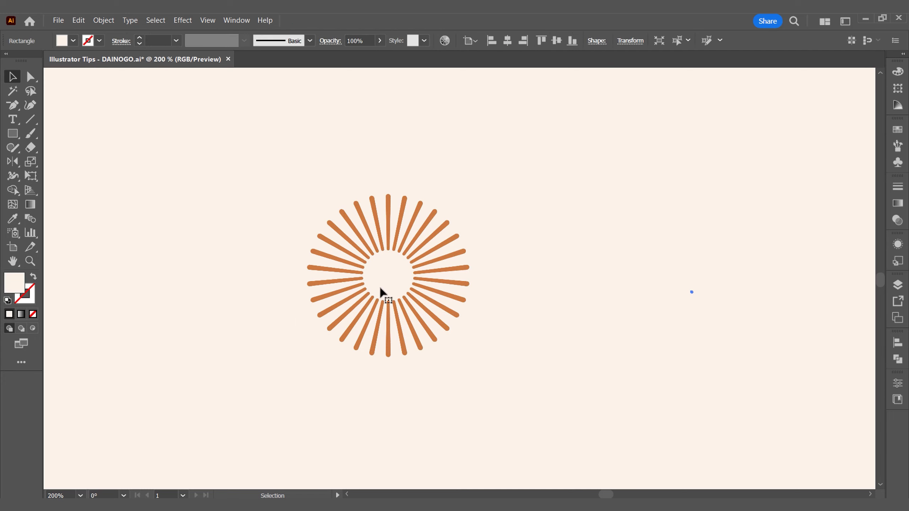
Isolate the blend and move its inner ring up and to the left so the rays become uneven.
double_click(390, 258)
drag(390, 258, 376, 245)
double_click(573, 267)
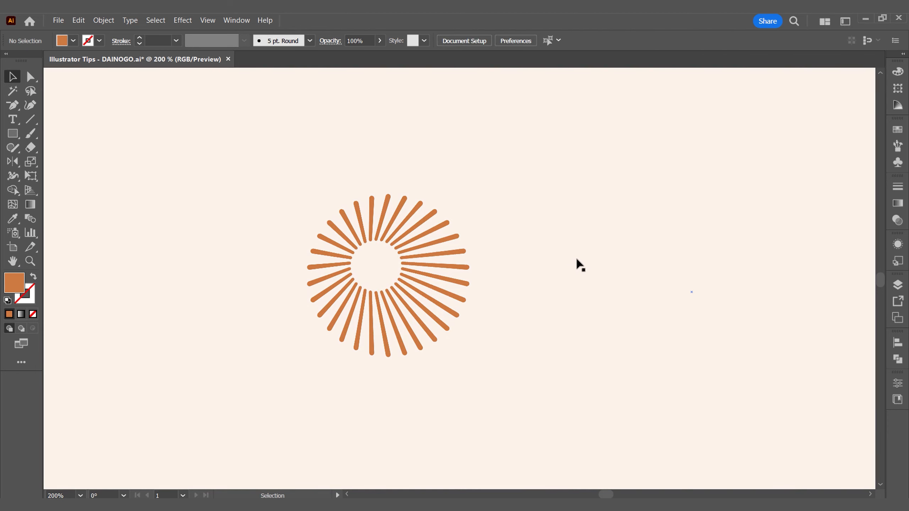
Paste the mountain artwork and align it over the lower half of the sunburst.
scroll(587, 260, up, 1)
scroll(588, 259, left, 2)
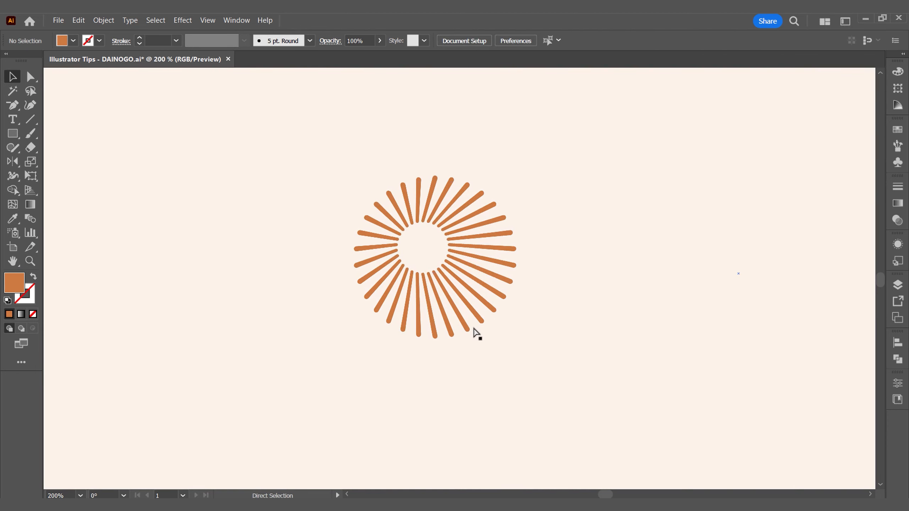
key(ctrl+v)
drag(459, 259, 461, 212)
drag(512, 270, 492, 301)
scroll(491, 301, up, 1)
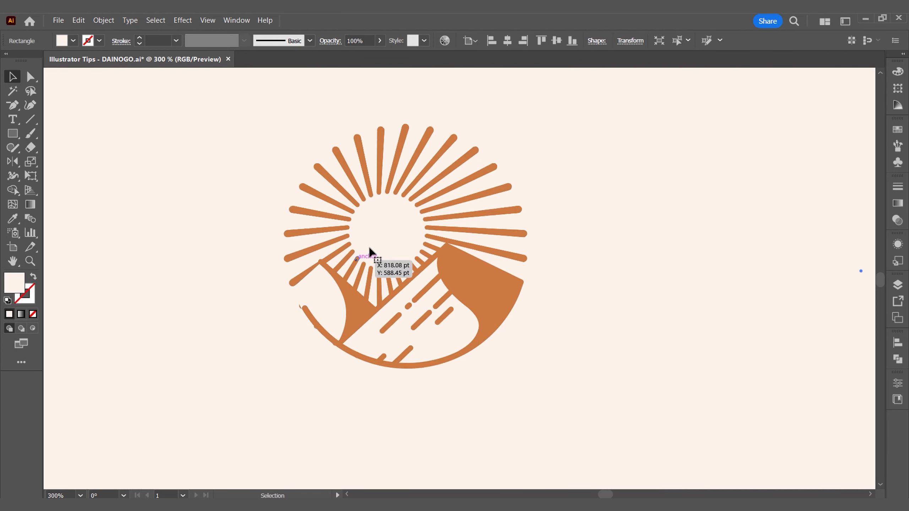
Move the sunburst's inner ring upward, away from the mountains, and leave isolation mode.
double_click(372, 269)
drag(372, 270, 371, 258)
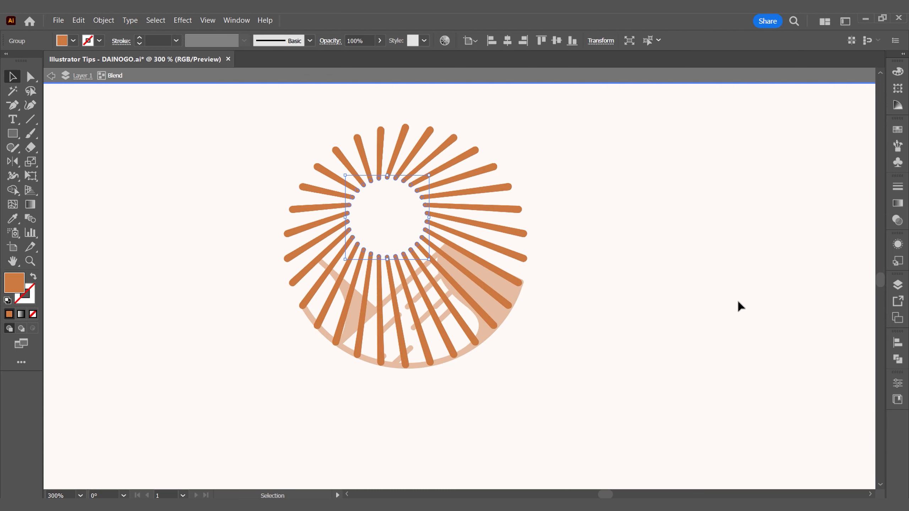
double_click(740, 307)
Fine-tune the sunburst's inner ring by nudging it slightly down and to the left.
click(422, 270)
scroll(349, 311, up, 2)
drag(368, 310, 365, 311)
scroll(366, 311, down, 2)
double_click(439, 227)
drag(440, 228, 436, 232)
double_click(633, 259)
Try rotating the blend's inner ring clockwise to twist the sunburst rays, and undo the rotation.
double_click(440, 228)
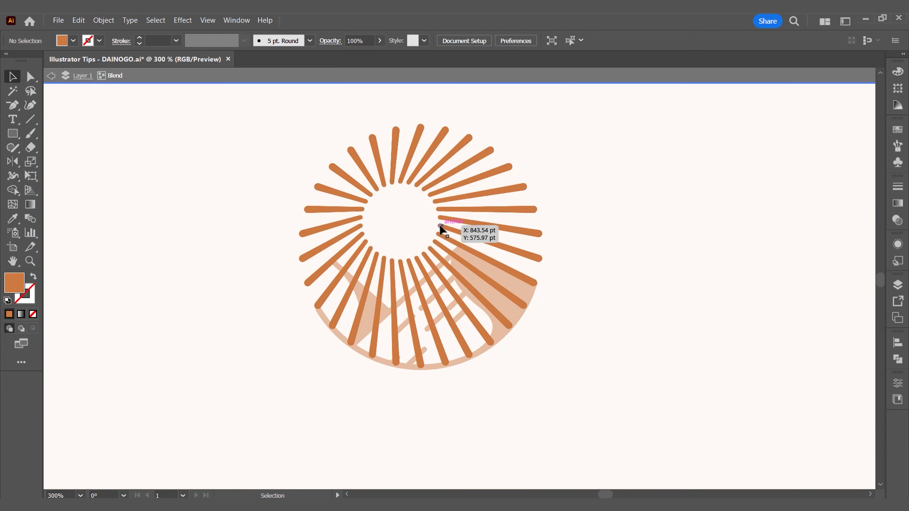
drag(448, 176, 464, 248)
double_click(724, 262)
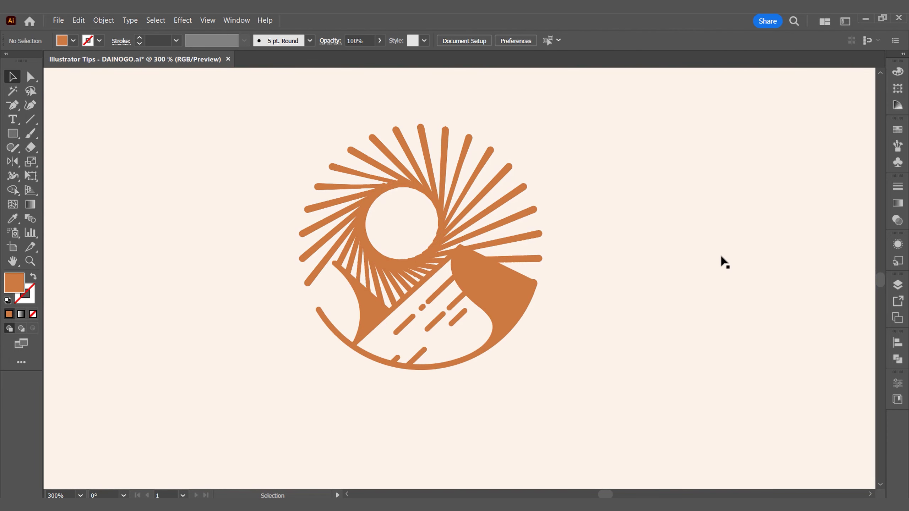
key(ctrl+z)
key(ctrl+z)
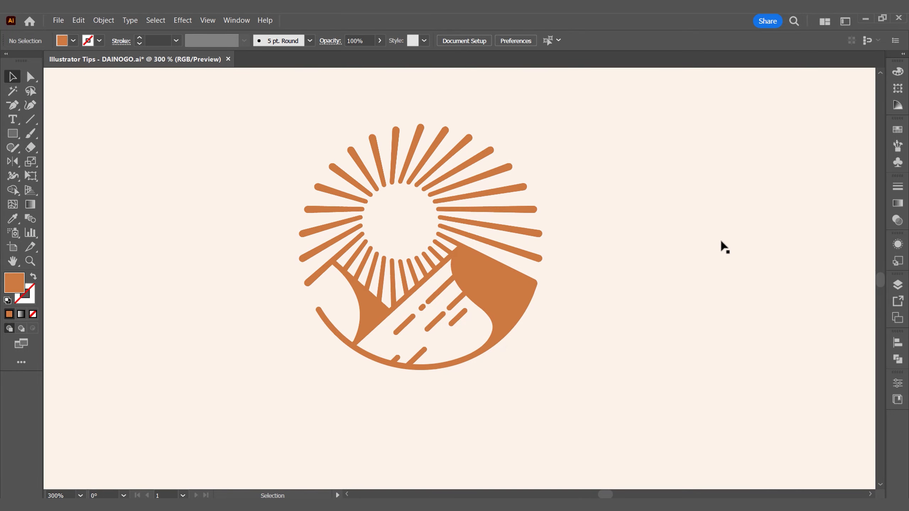
Isolate the blend and enlarge its inner ring so the sun's open center grows and the rays shorten.
double_click(441, 206)
drag(401, 180, 406, 176)
mouse_move(443, 263)
mouse_down()
mouse_move(454, 260)
mouse_move(454, 269)
mouse_up()
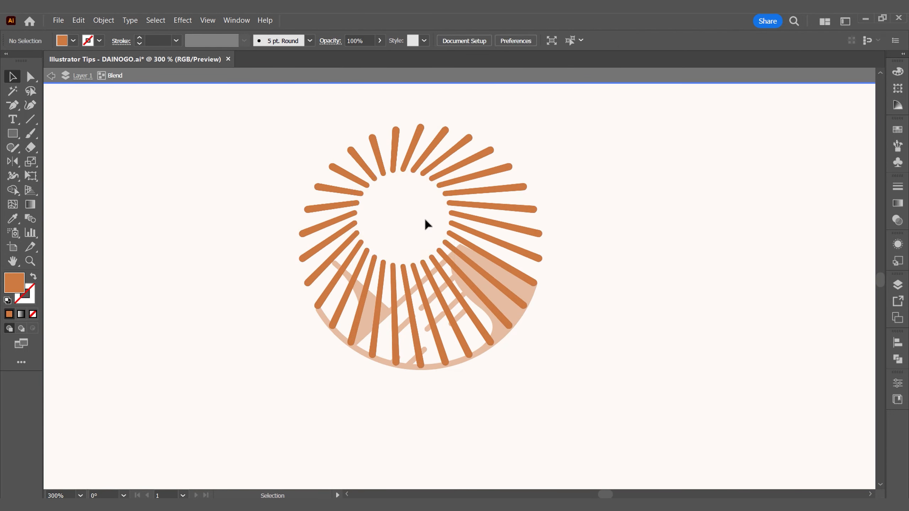
drag(448, 198, 433, 222)
Select the anchor points of the blend's inner dots with the Direct Selection tool inside the isolated blend.
double_click(210, 249)
key(a)
double_click(495, 234)
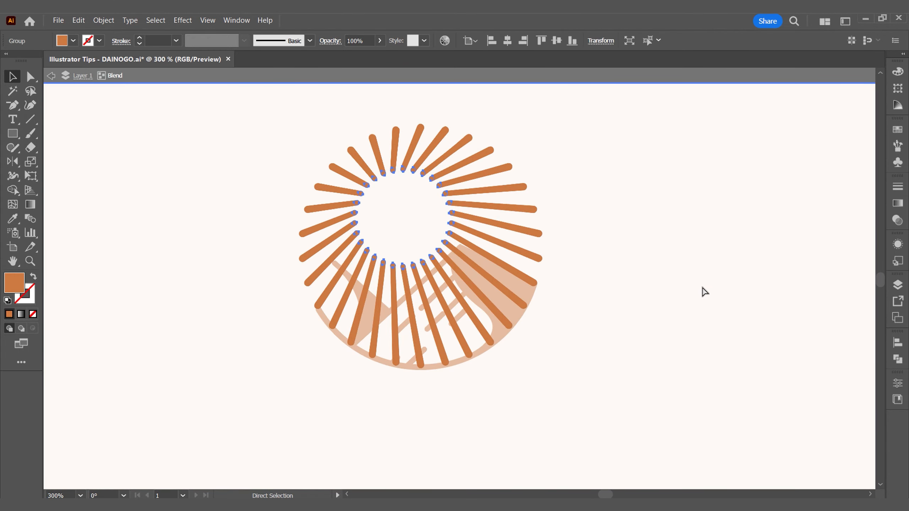
key(Escape)
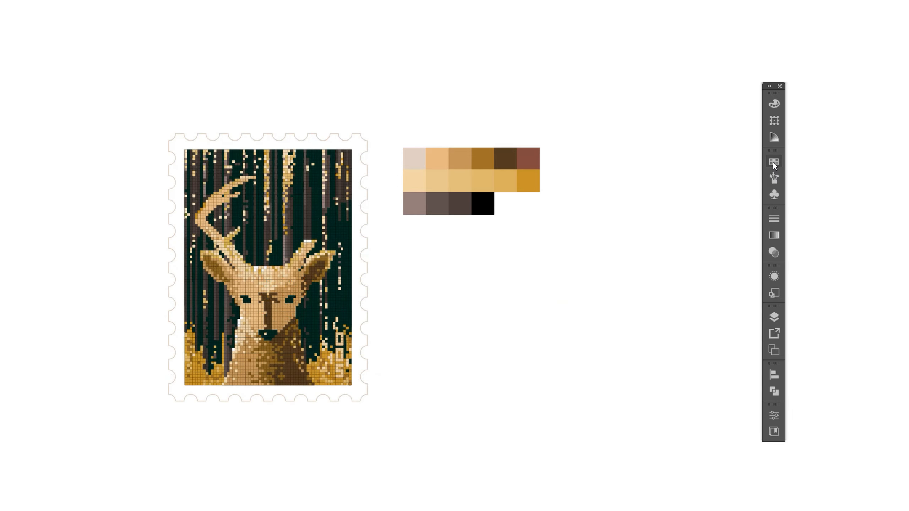
Edit the golden global swatch R=204 G=147 B=37 in the deer artwork's color group to a slightly deeper gold.
click(773, 161)
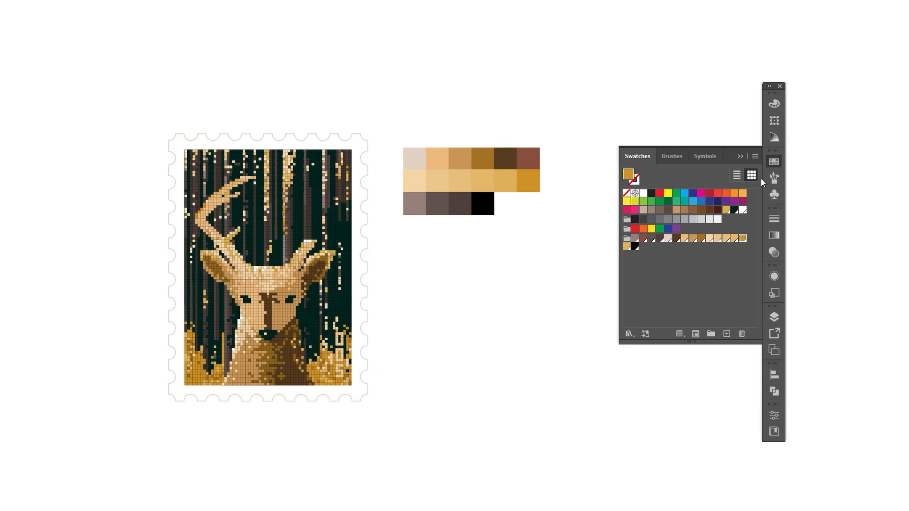
double_click(743, 239)
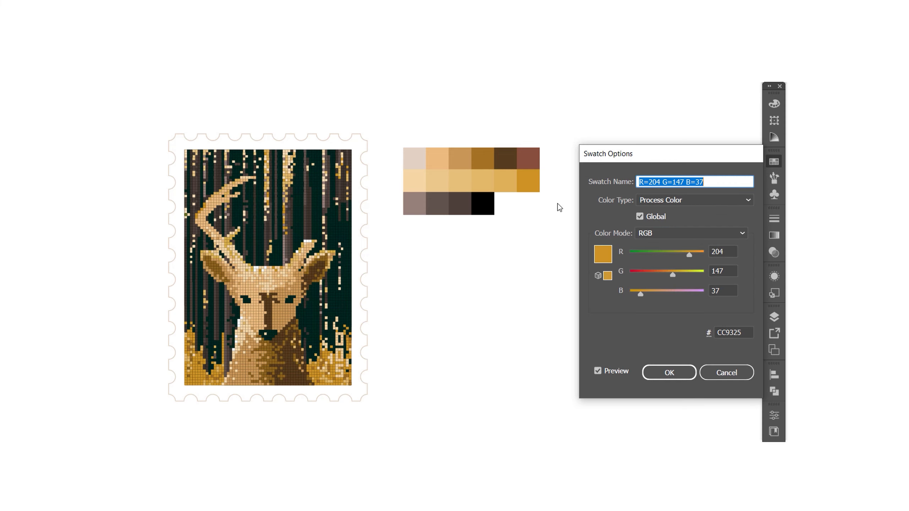
drag(673, 275, 671, 274)
click(670, 372)
Change the dark greyish-brown global swatch to R=67 G=52 B=23.
double_click(640, 239)
mouse_move(643, 276)
mouse_down()
mouse_move(635, 276)
mouse_move(642, 275)
mouse_up()
drag(648, 293, 636, 294)
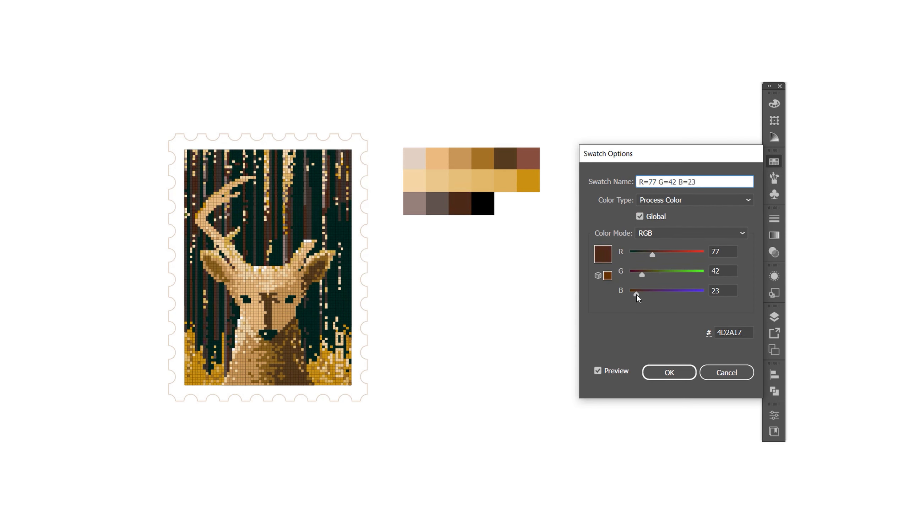
mouse_move(652, 255)
mouse_down()
mouse_move(671, 277)
mouse_move(645, 275)
mouse_move(663, 255)
mouse_move(683, 256)
mouse_move(650, 257)
mouse_up()
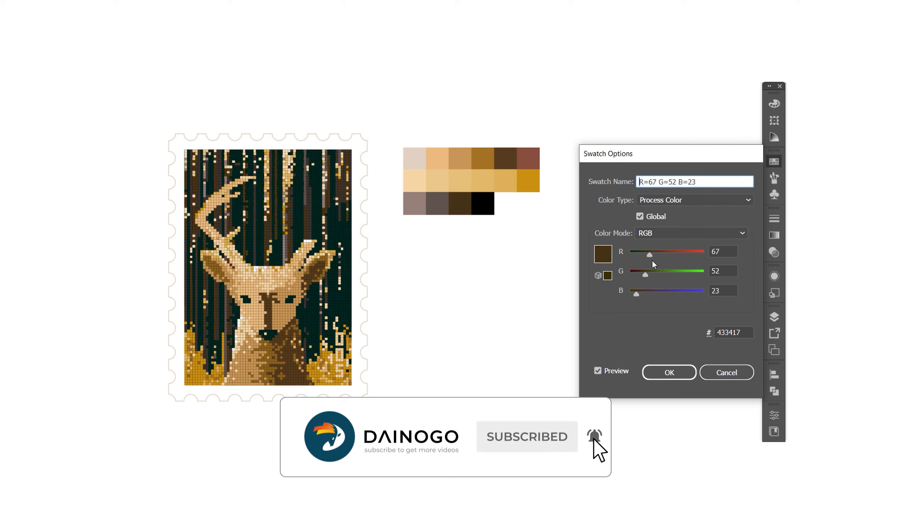
click(670, 372)
Place a copy of a tan palette square below the palette and recolor it orange #ED9C1B.
drag(735, 239, 415, 251)
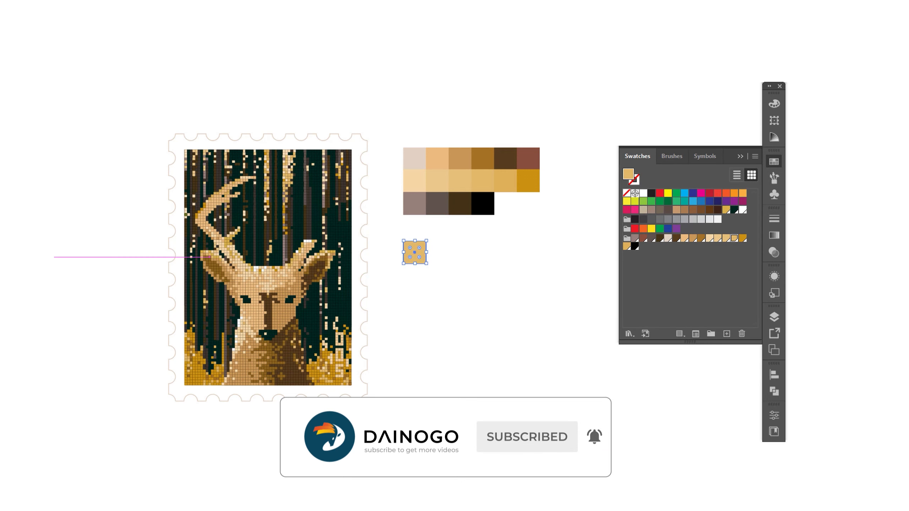
double_click(628, 174)
drag(433, 196, 435, 177)
click(580, 173)
Duplicate the orange square twice in a row, recoloring the copies red-orange and dark red.
drag(418, 252, 441, 253)
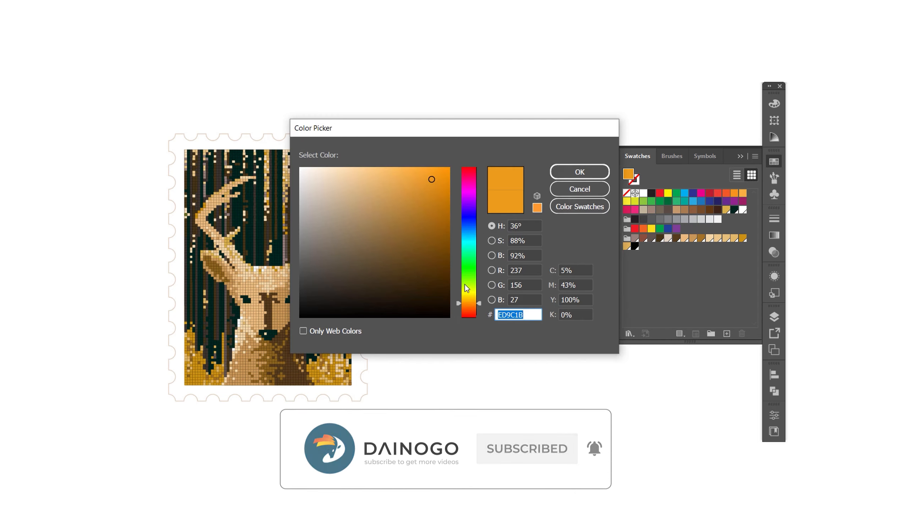
drag(467, 299, 467, 307)
click(574, 174)
drag(444, 264, 467, 264)
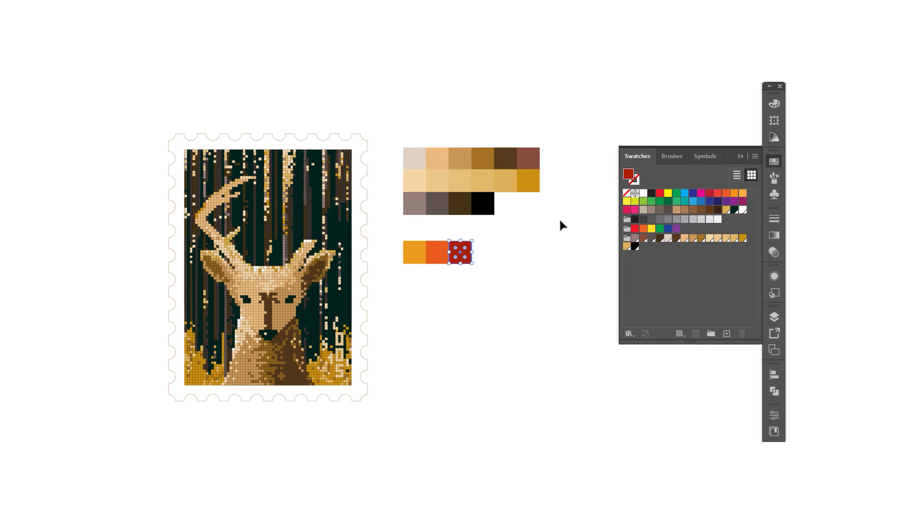
click(565, 228)
Create a new color group from the orange, red-orange and dark red squares, converting process colors to global and including swatches for tints.
drag(519, 310, 398, 234)
click(711, 333)
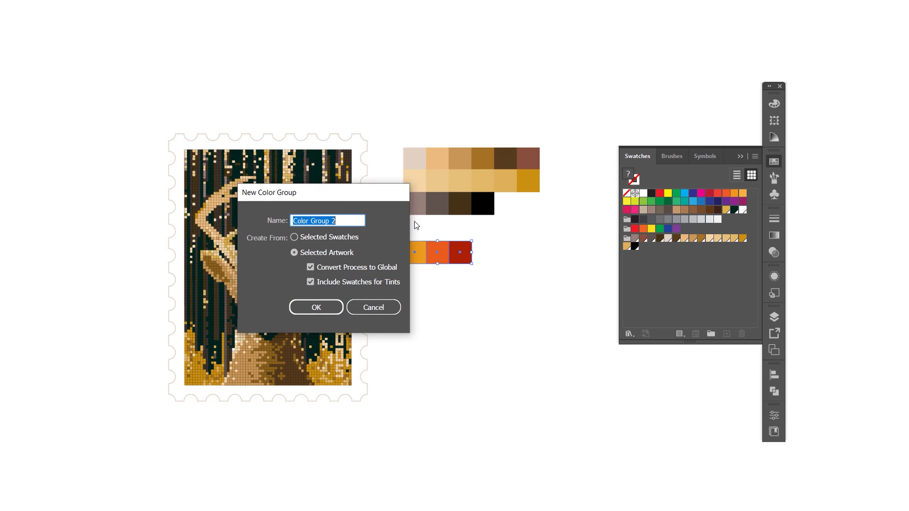
click(480, 365)
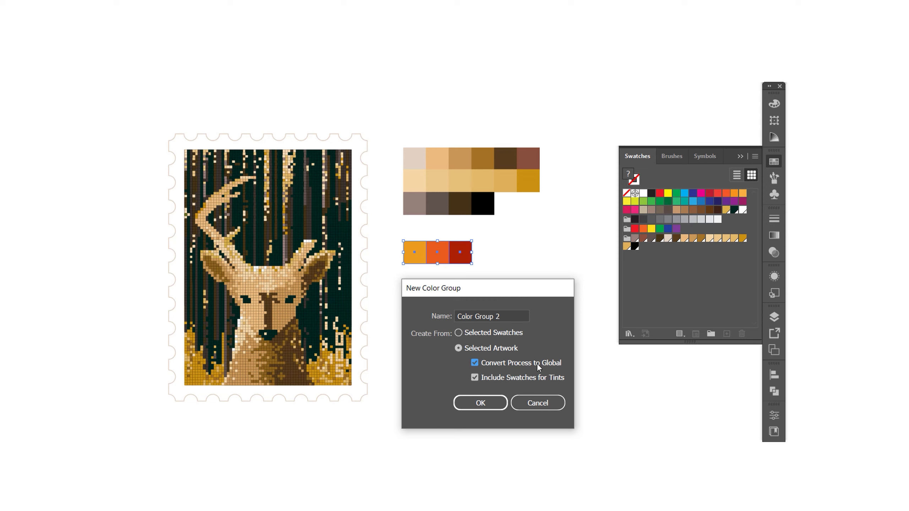
click(473, 404)
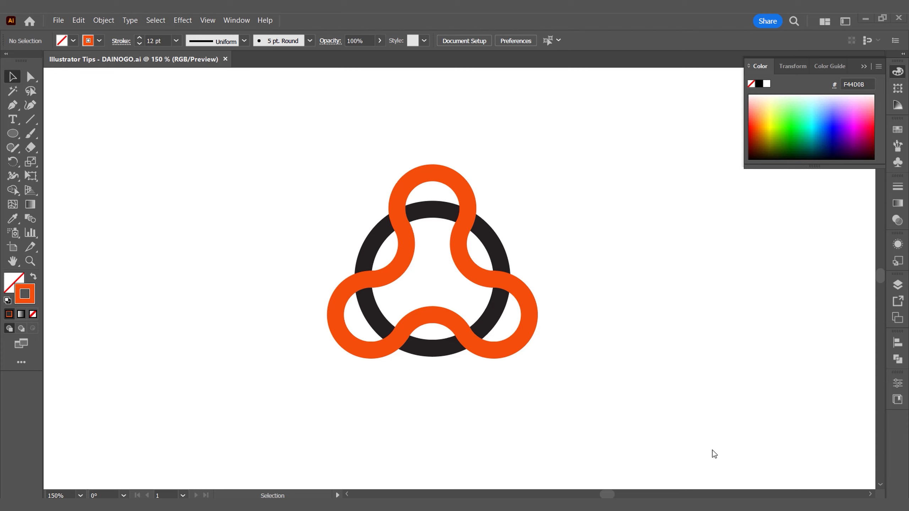
Combine the orange three-lobed path and the black ring into an Intertwine object.
drag(594, 409, 236, 109)
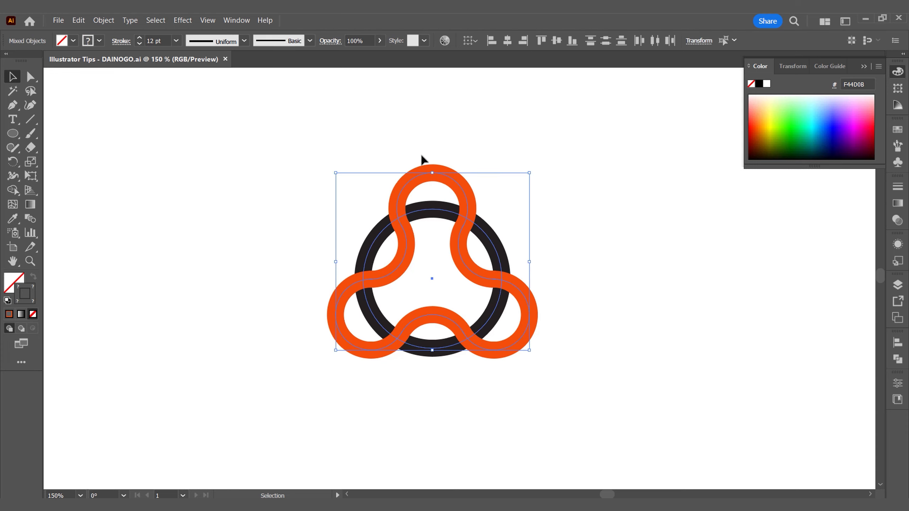
click(96, 21)
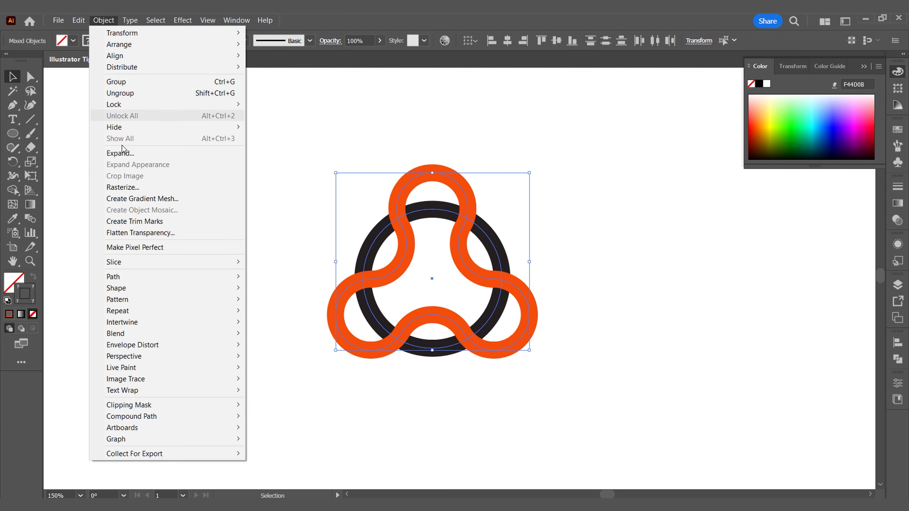
mouse_move(115, 324)
click(268, 322)
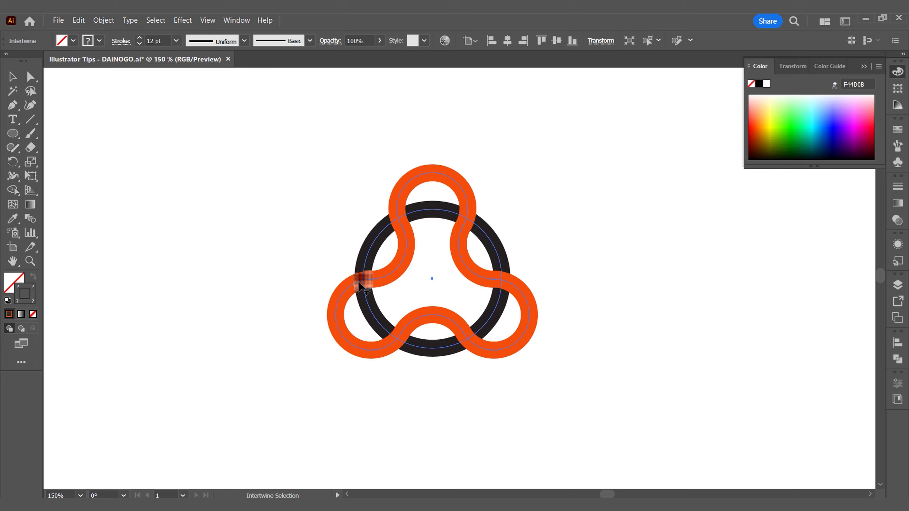
Bring the black ring in front of the orange path at alternating crossings, including the left and upper-right ones.
click(360, 285)
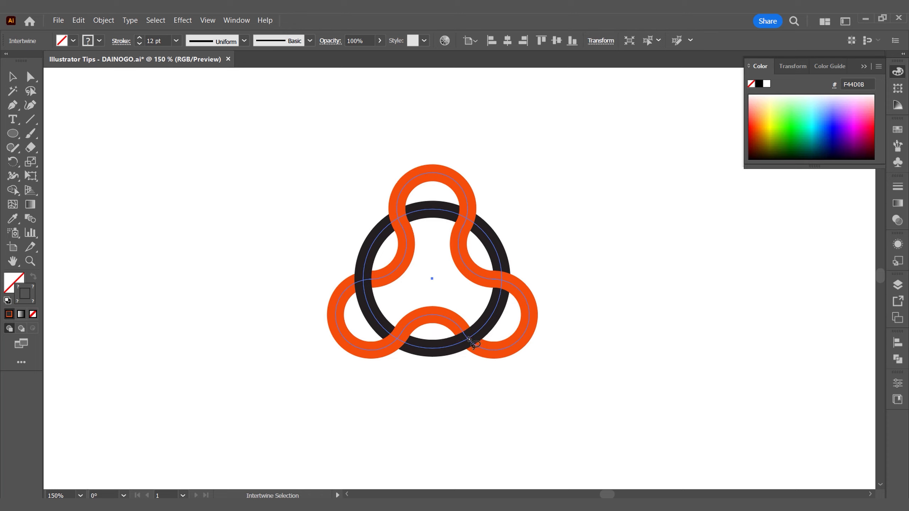
click(466, 223)
Open the context options for the intertwined ring artwork with the Selection tool active.
key(v)
right_click(460, 189)
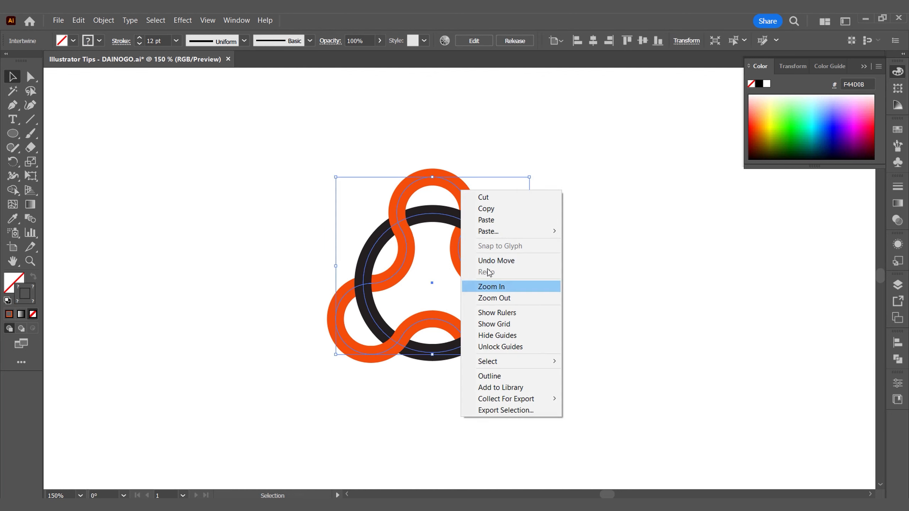